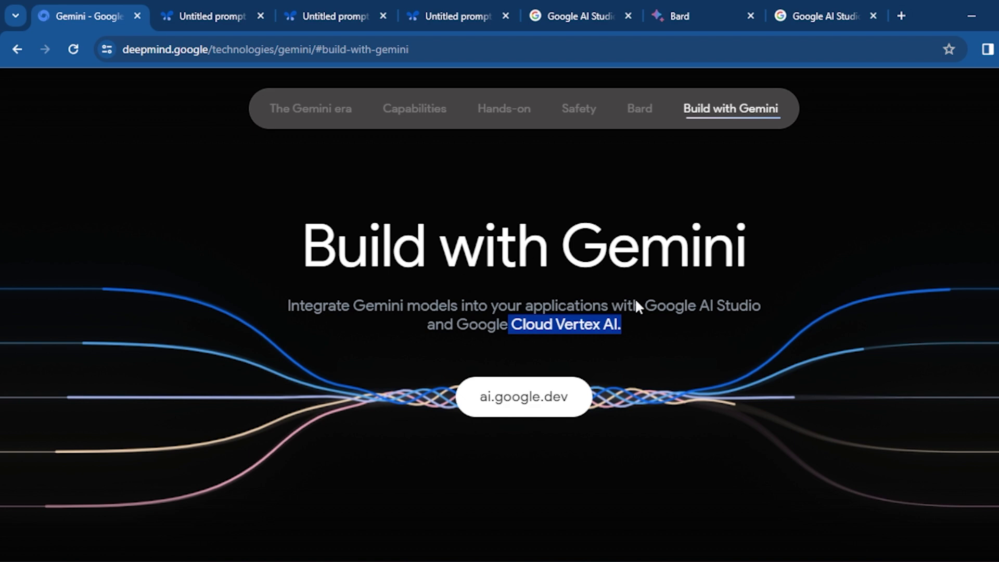
# - Open the ai.google.dev developer site from the Build with Gemini section
pyautogui.click(730, 342)
pyautogui.moveTo(655, 306); pyautogui.dragTo(768, 302)
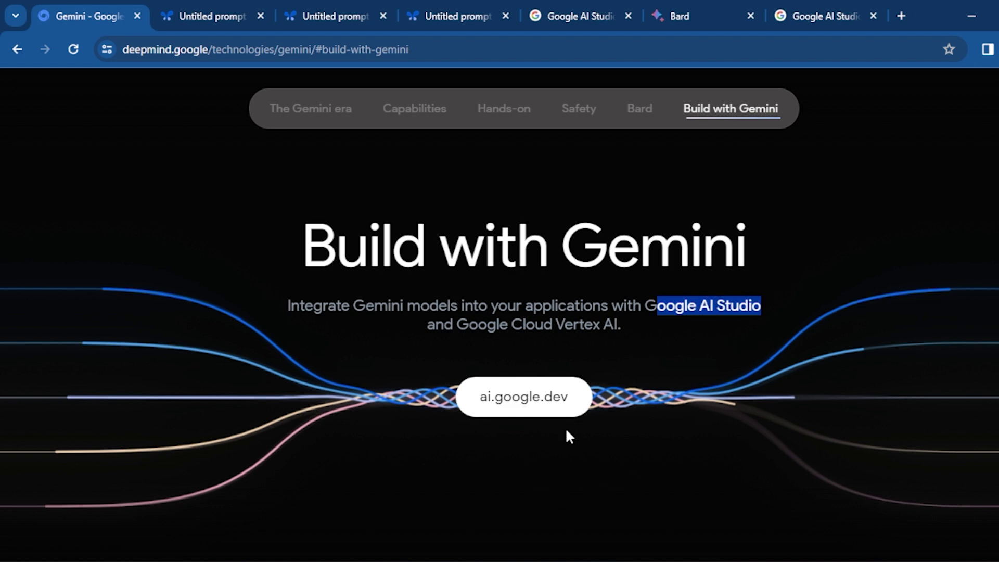
pyautogui.click(747, 367)
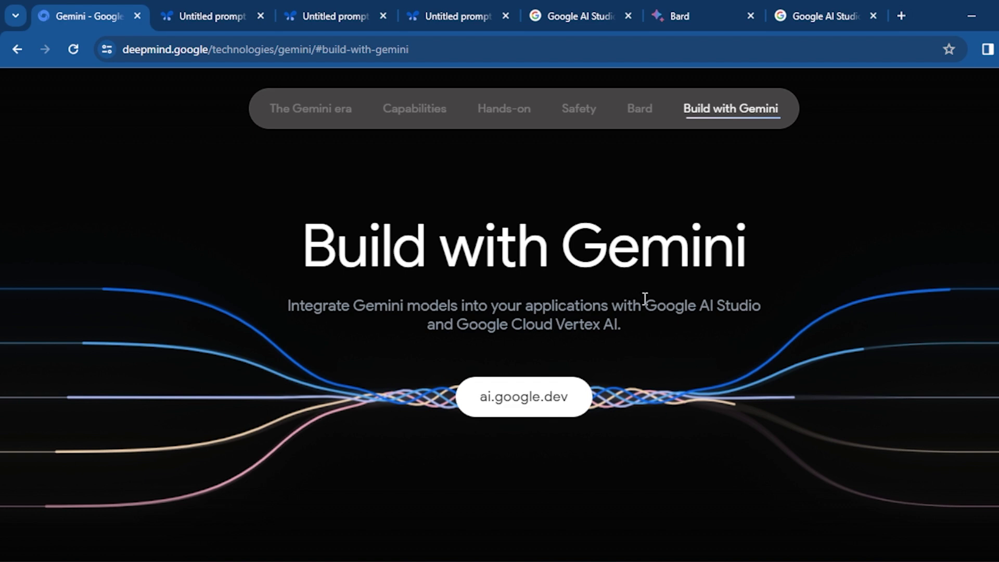
pyautogui.moveTo(643, 302); pyautogui.dragTo(730, 304)
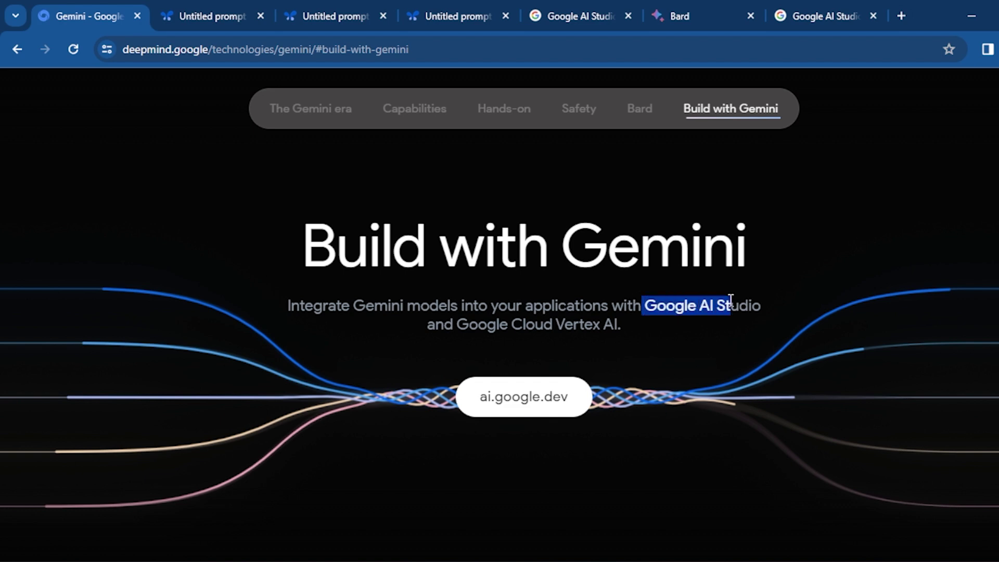
pyautogui.click(527, 399)
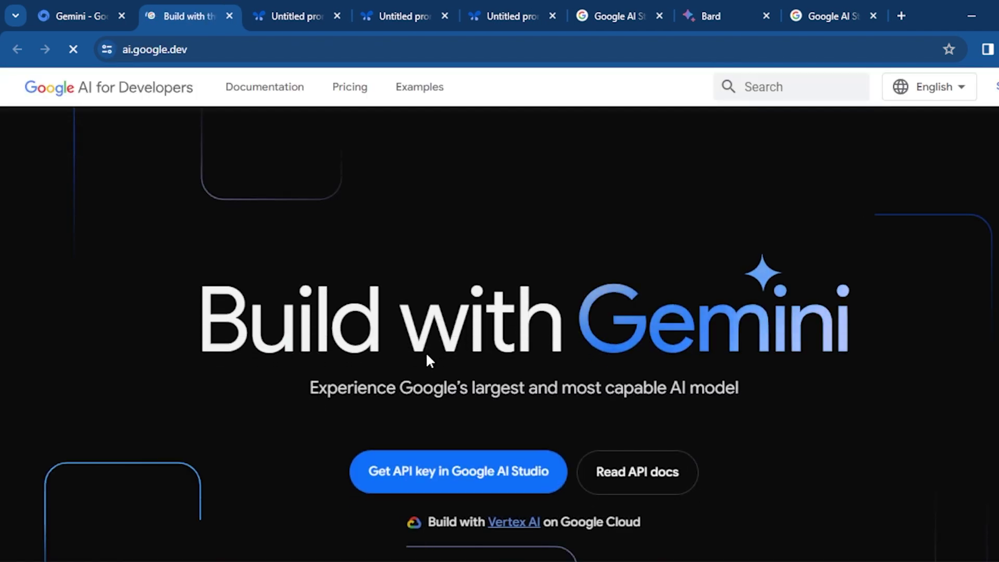
# - Look over the developer landing page and open Google AI Studio through its API key link
pyautogui.scroll(-3, 565, 345)
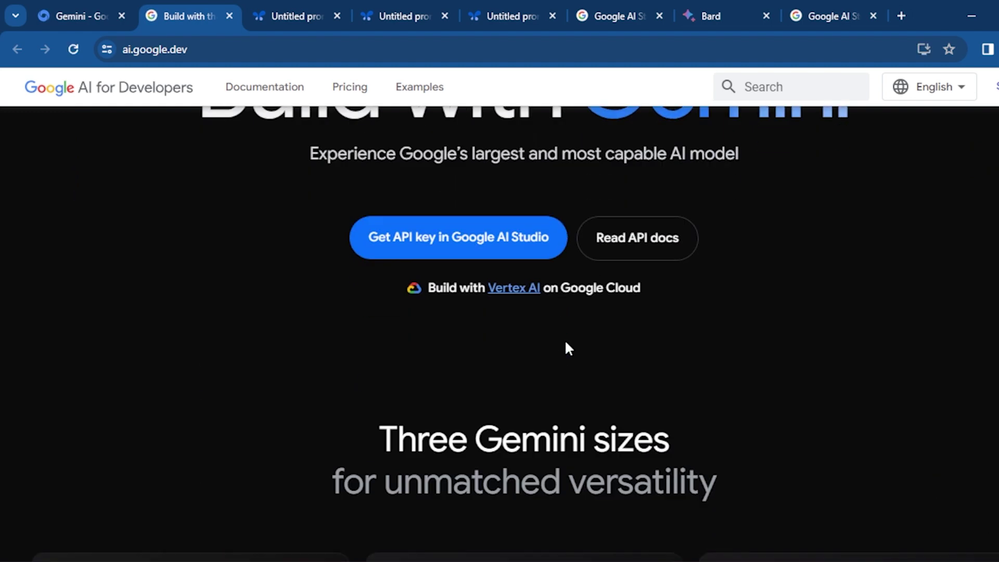
pyautogui.scroll(4, 513, 296)
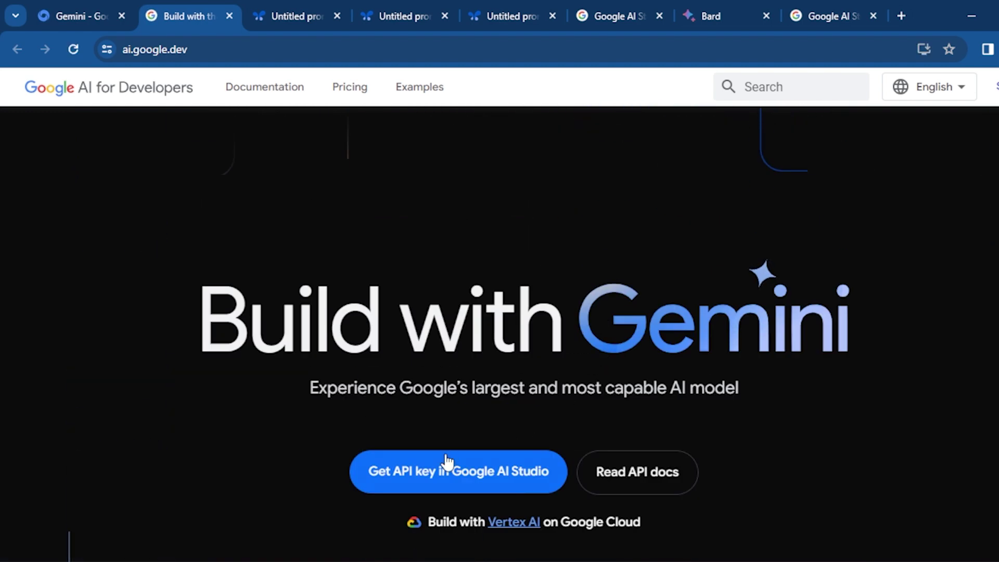
pyautogui.scroll(-5, 662, 473)
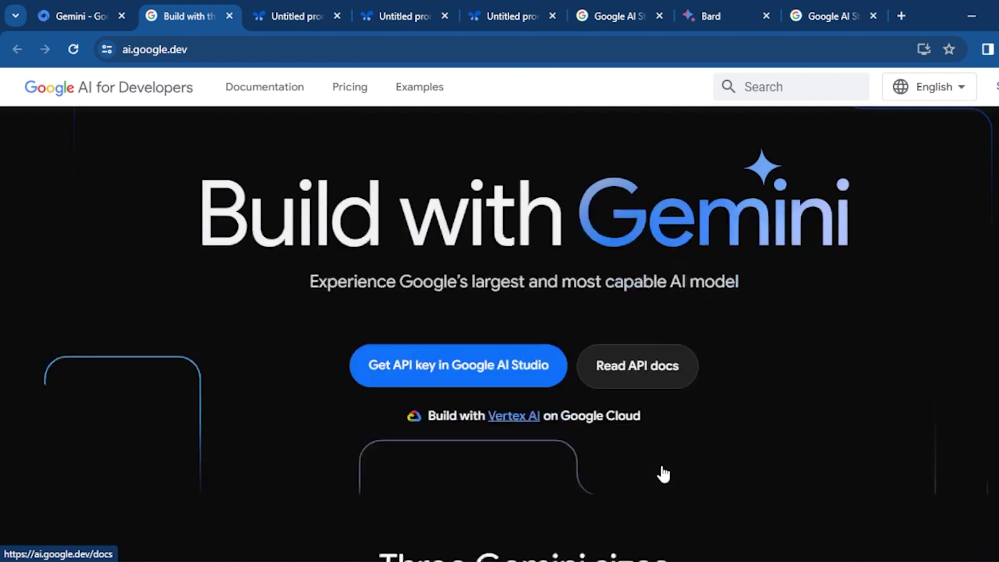
pyautogui.scroll(4, 663, 473)
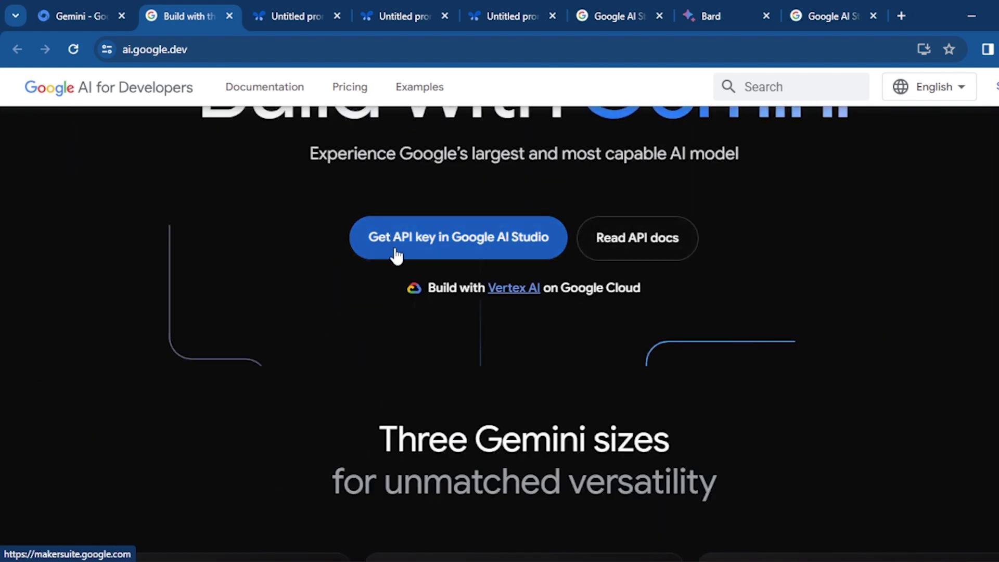
pyautogui.click(412, 241)
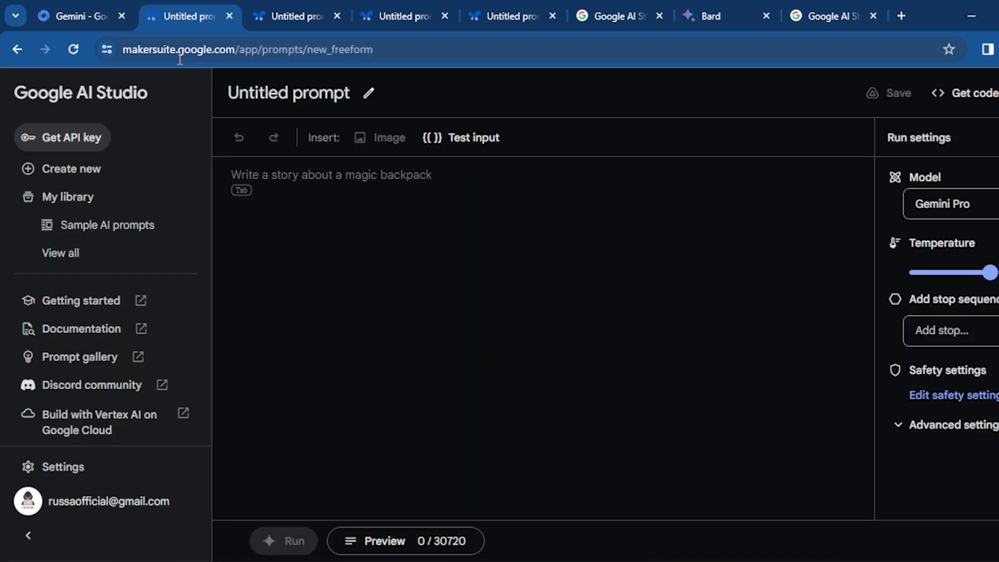
pyautogui.click(238, 49)
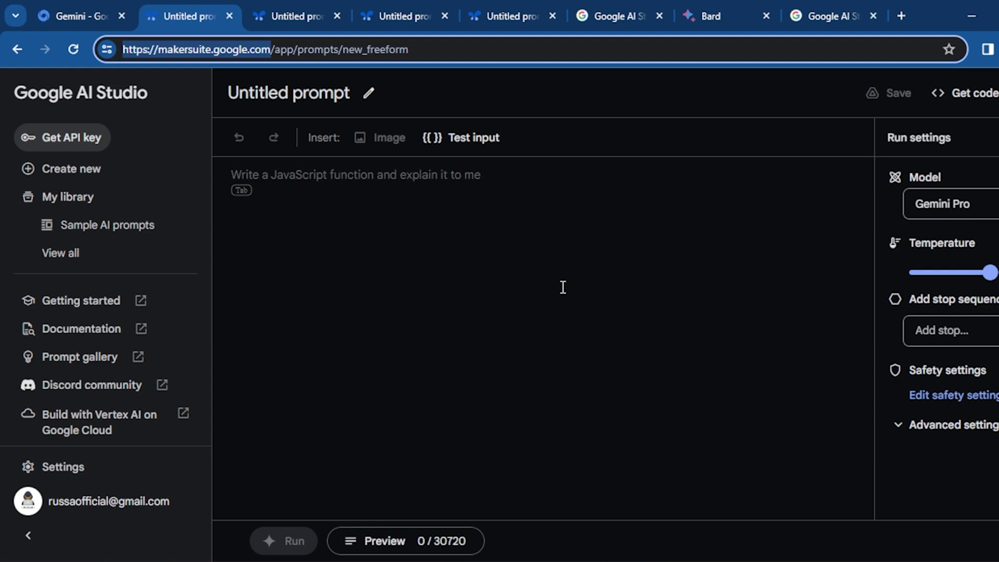
pyautogui.click(425, 301)
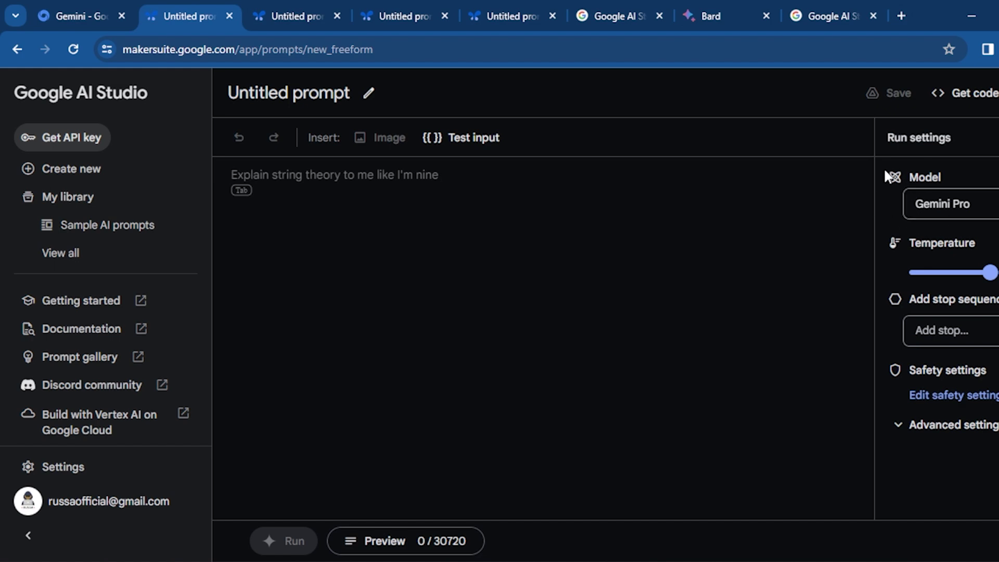
# - Review the available model descriptions and set the prompt's model to Gemini Pro Vision
pyautogui.click(931, 204)
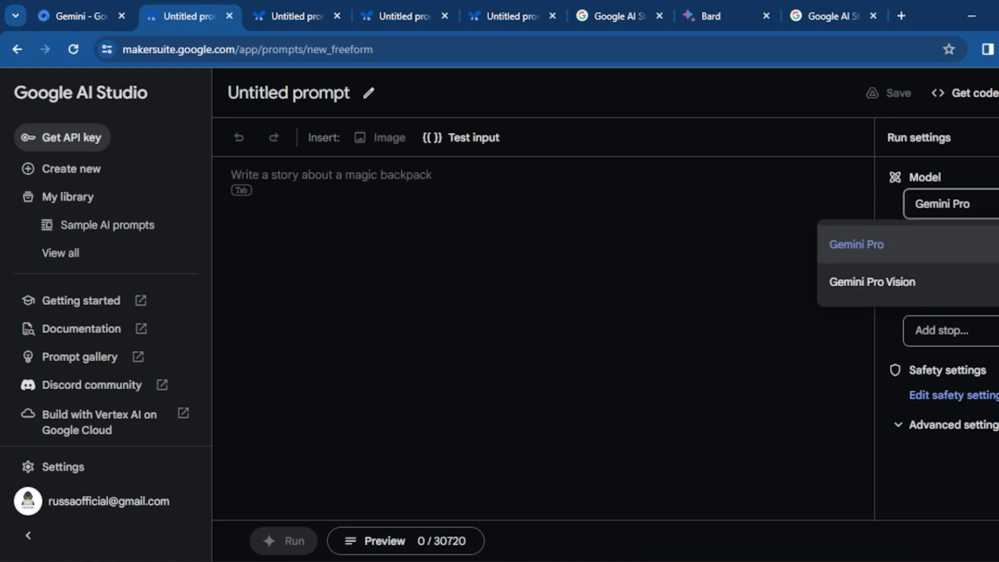
pyautogui.moveTo(915, 258)
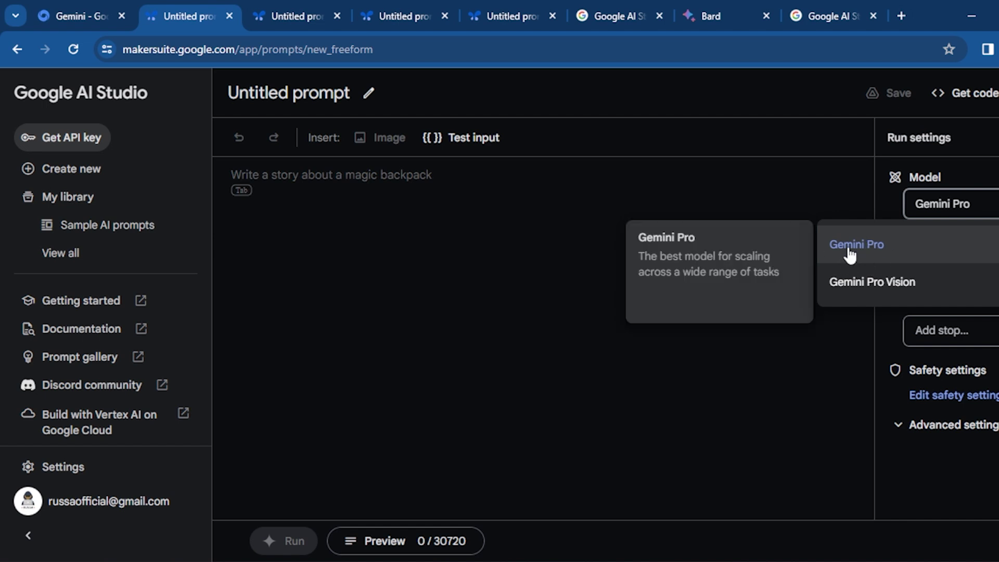
pyautogui.moveTo(858, 301)
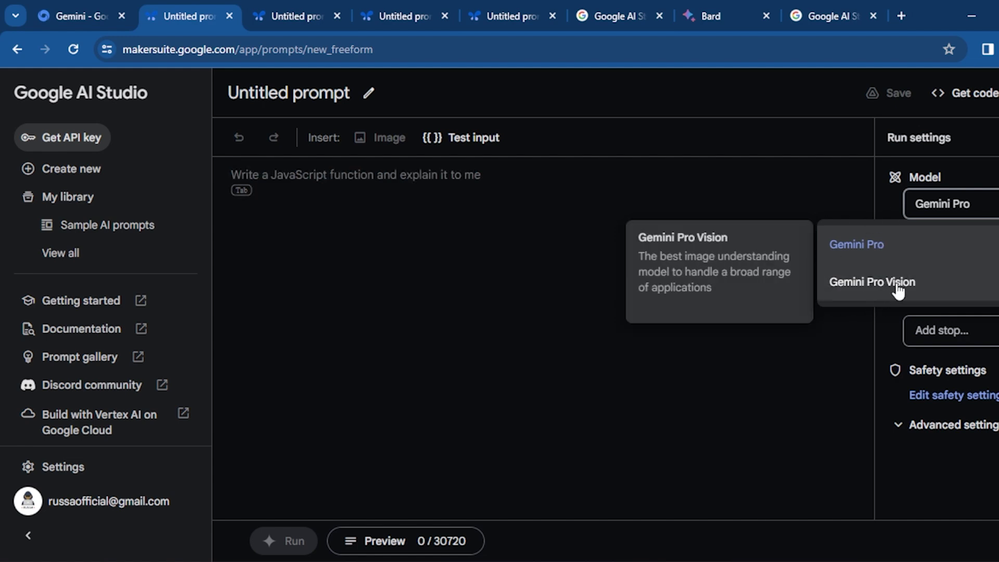
pyautogui.moveTo(880, 266)
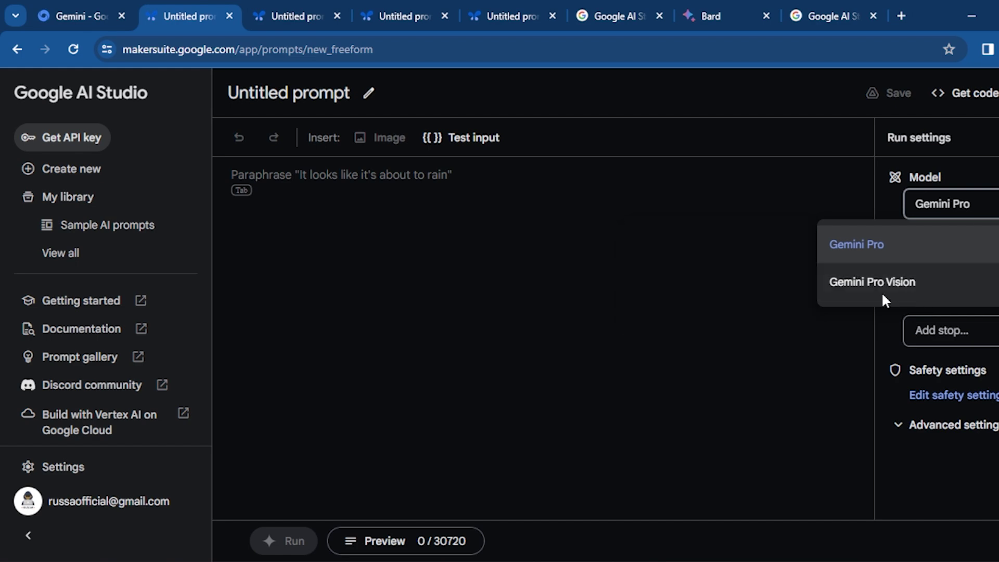
pyautogui.click(772, 392)
pyautogui.click(978, 208)
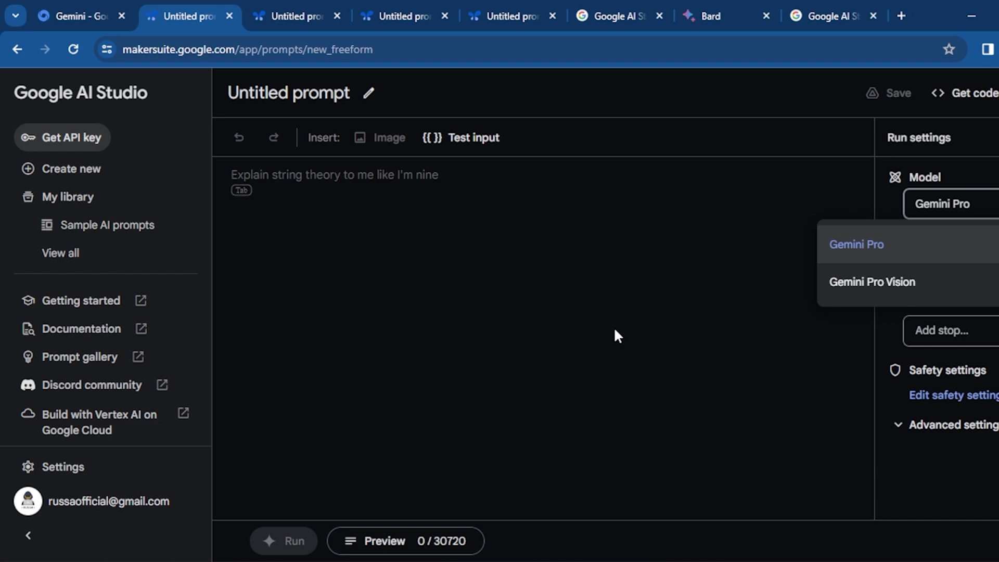
pyautogui.moveTo(889, 281)
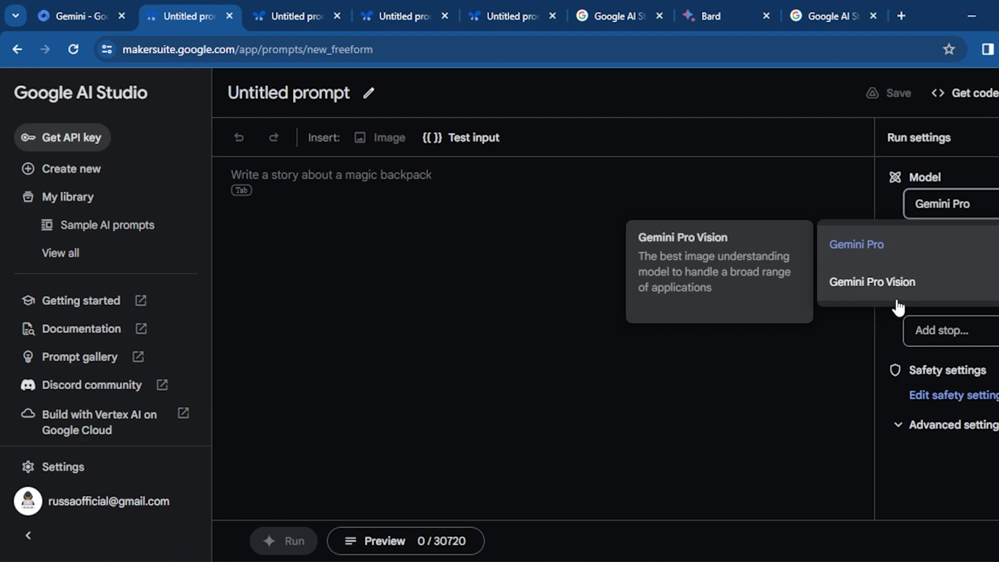
pyautogui.click(935, 285)
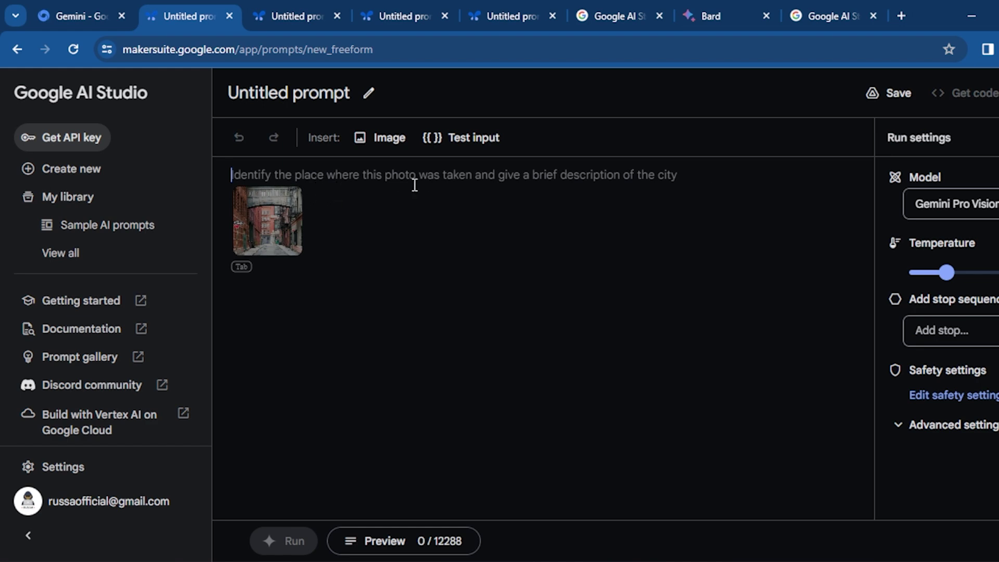
pyautogui.press('Tab')
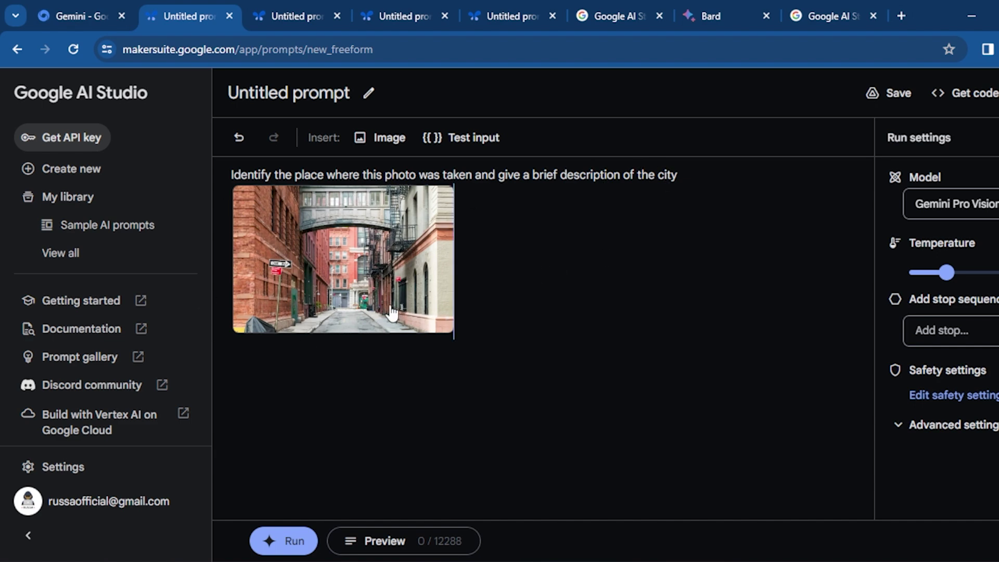
pyautogui.press('BackSpace')
pyautogui.press('BackSpace')
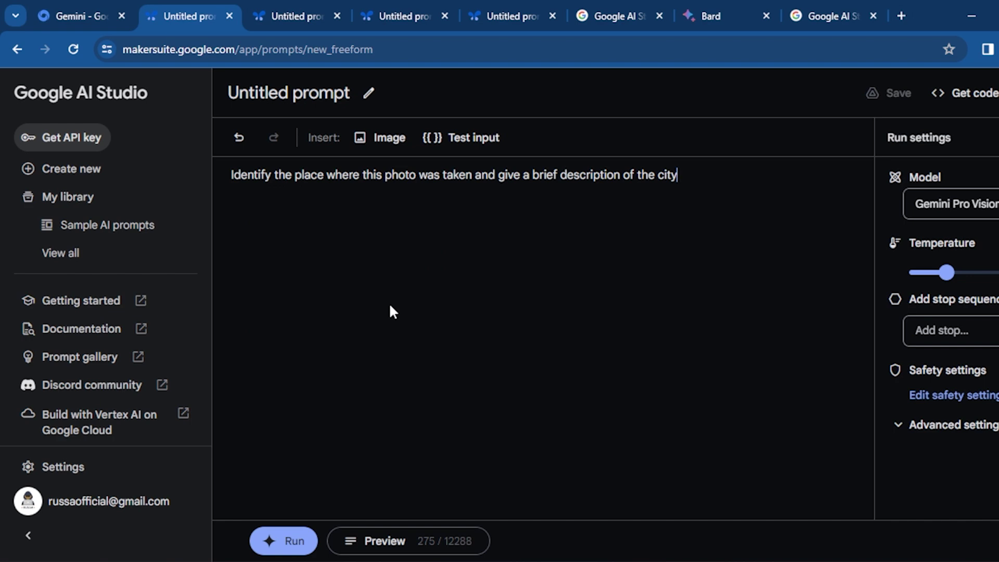
pyautogui.hotkey('ctrl', 'a')
pyautogui.press('BackSpace')
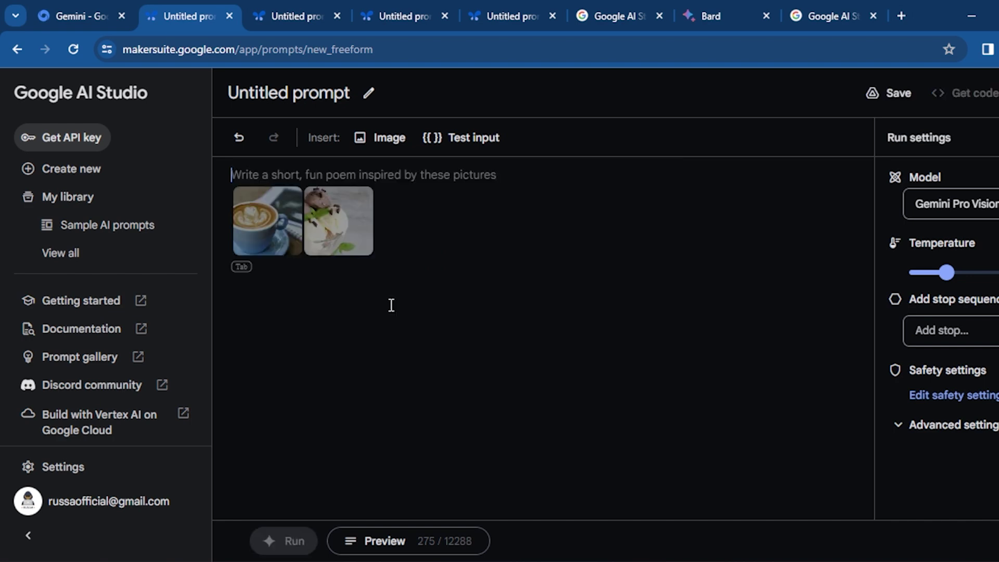
# - Place the AI Studio quickstart tab beside the prompt tab, and use it to search Google for "Kandy" and open the image results
pyautogui.moveTo(811, 11); pyautogui.dragTo(291, 10)
pyautogui.click(295, 50)
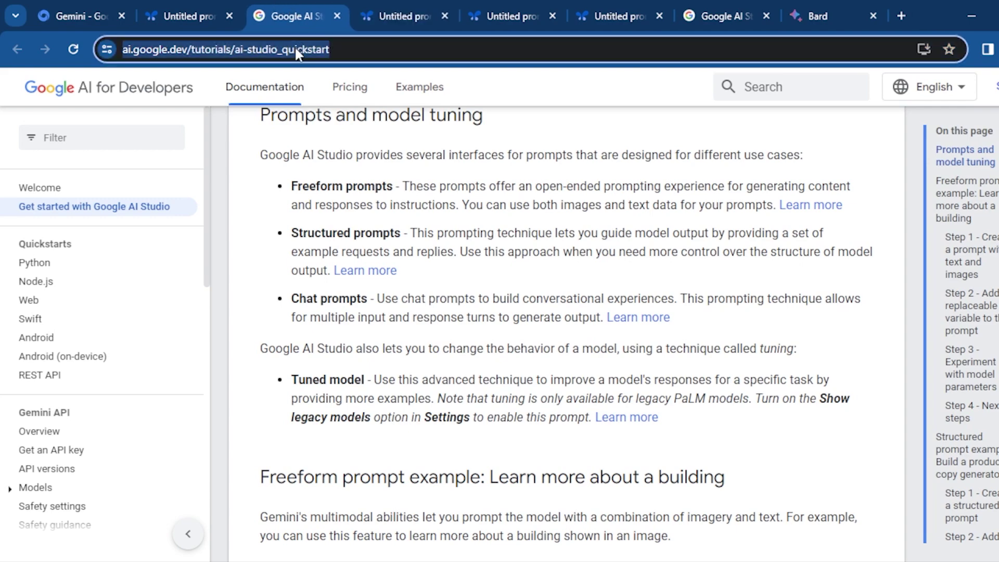
pyautogui.write('Kandy')
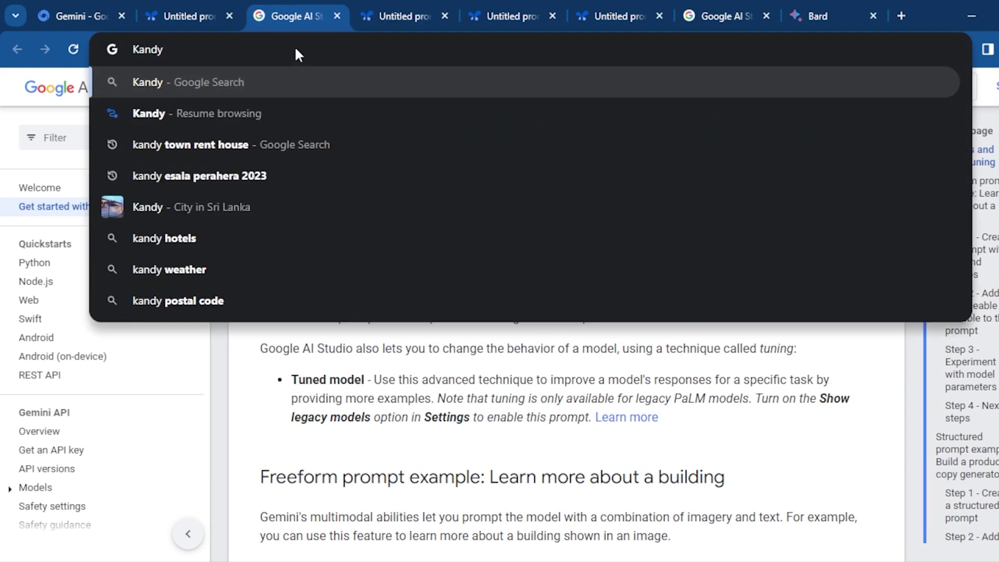
pyautogui.press('Return')
pyautogui.scroll(-4, 280, 244)
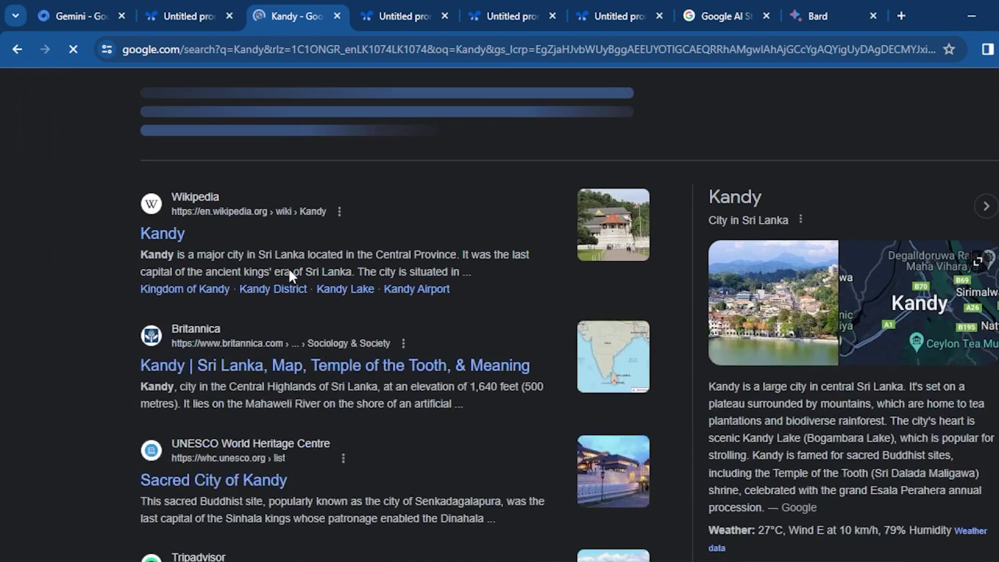
pyautogui.click(607, 345)
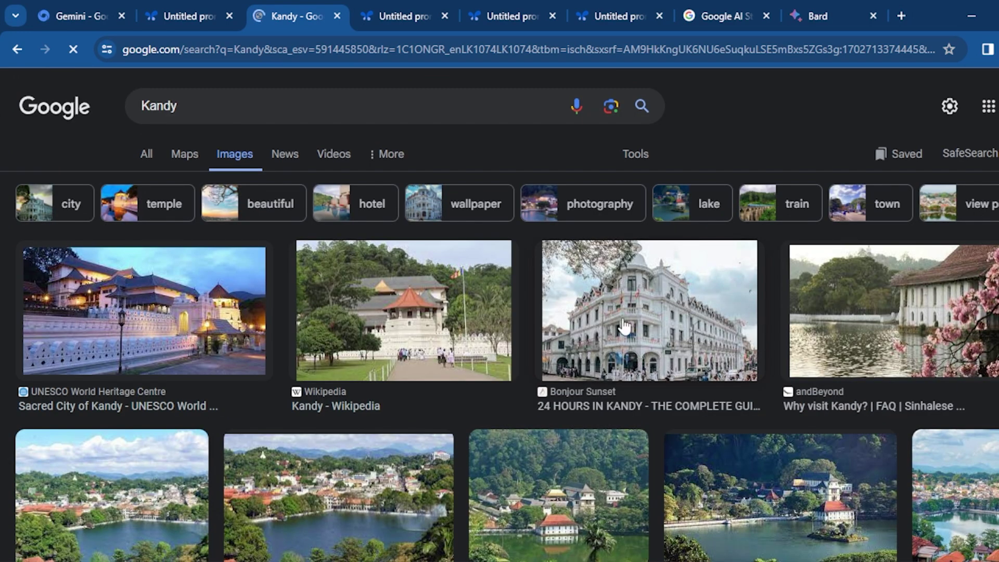
# - Save the Wikipedia image of Kandy to the Downloads folder as a JPEG named temple
pyautogui.scroll(-4, 373, 338)
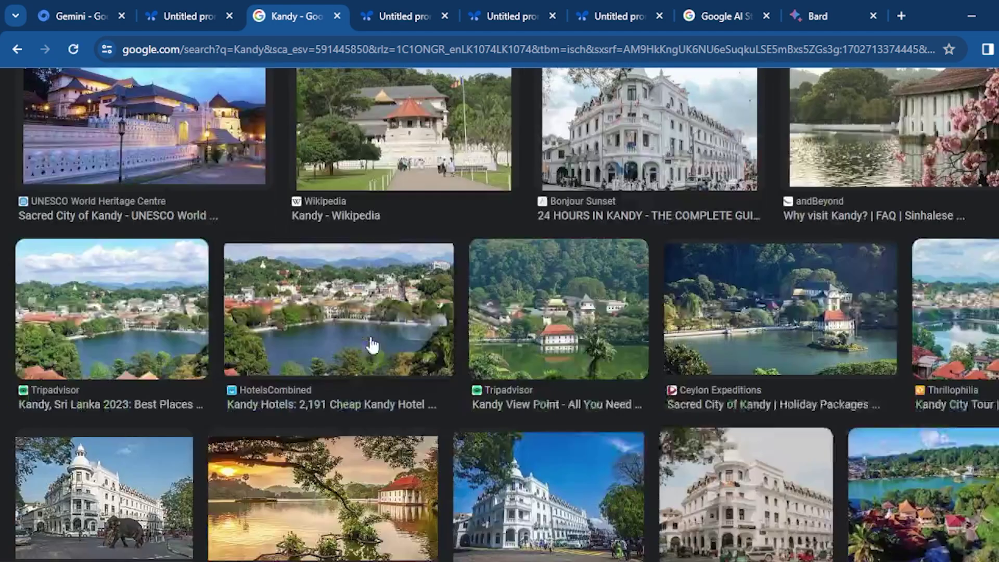
pyautogui.scroll(2, 373, 343)
pyautogui.click(400, 203)
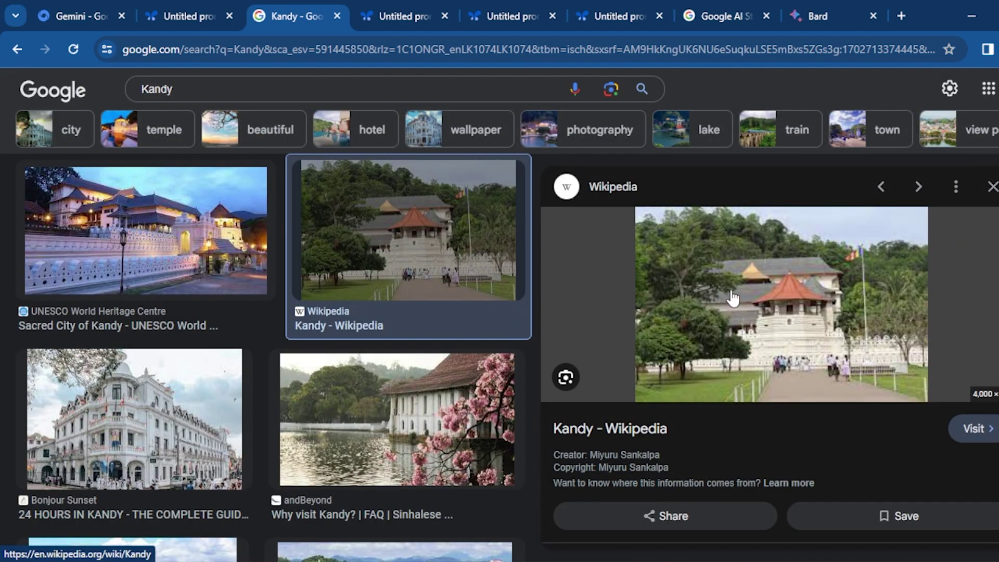
pyautogui.rightClick(729, 319)
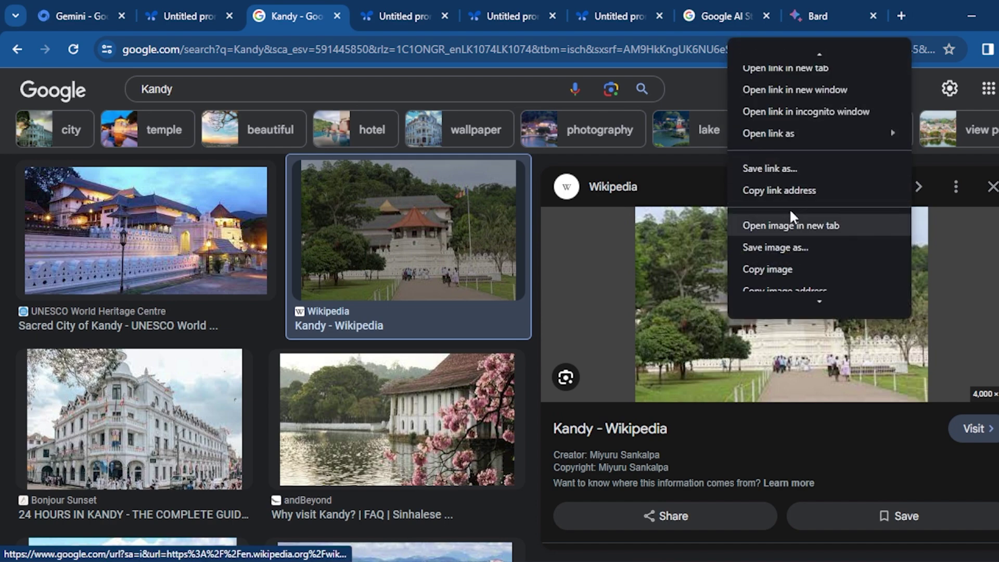
pyautogui.click(785, 251)
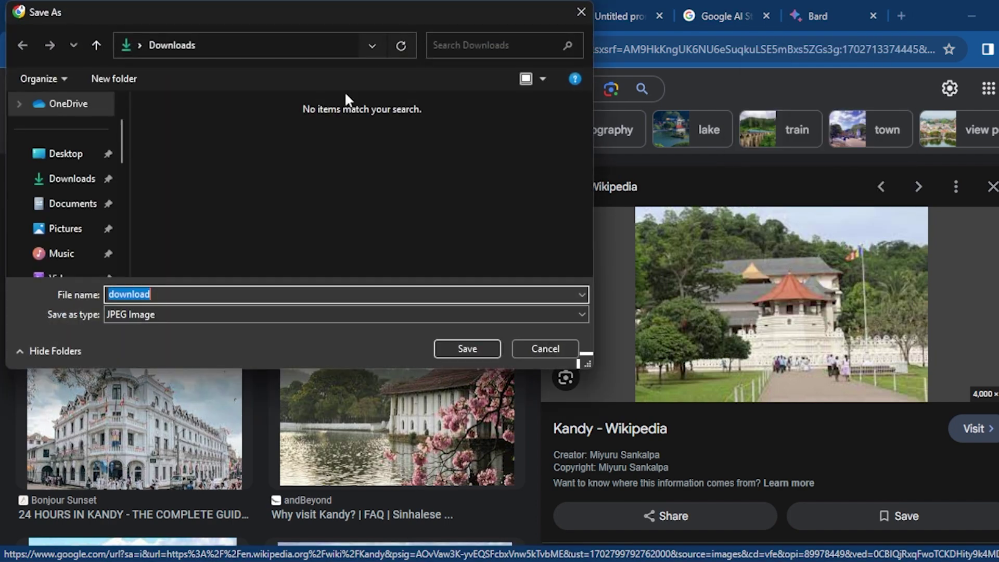
pyautogui.click(78, 179)
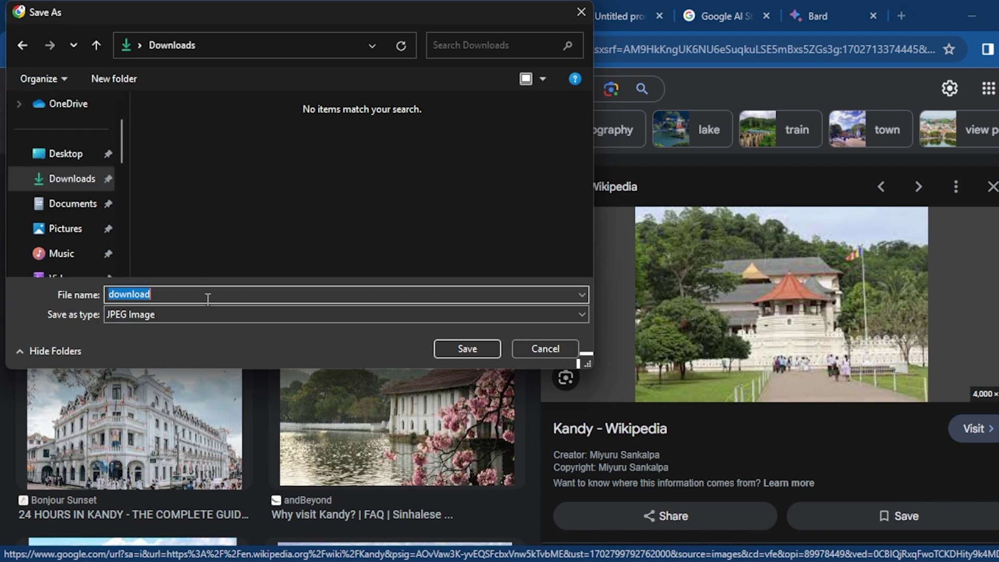
pyautogui.write('temple')
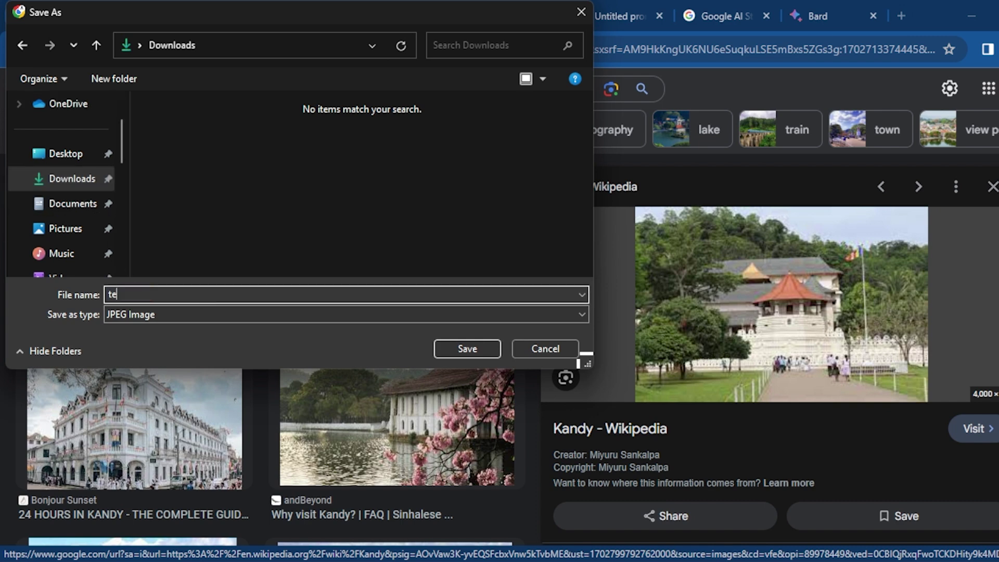
pyautogui.click(480, 350)
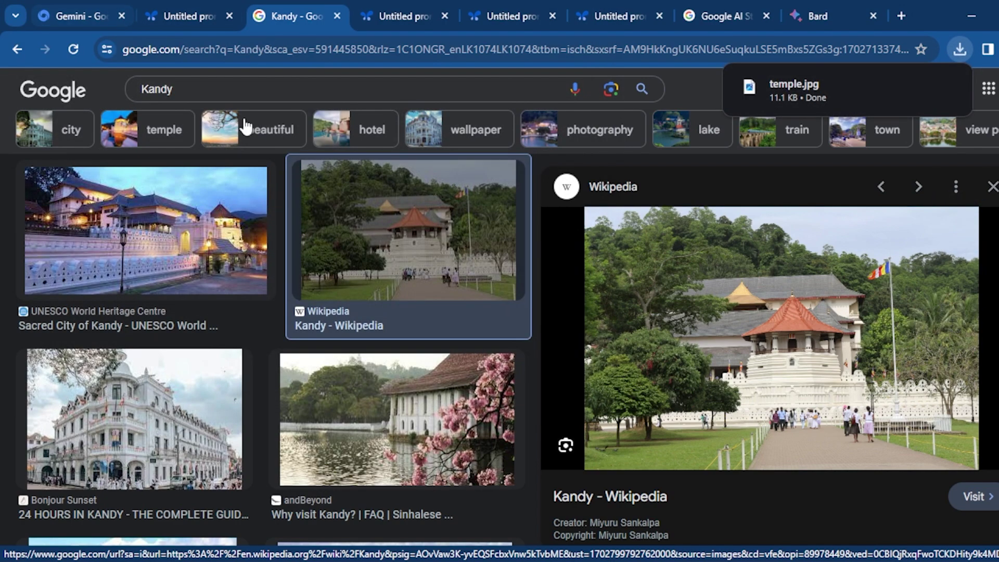
# - Return to the AI Studio prompt, accept the suggested place-identification example and delete its sample street photo, keeping only the text
pyautogui.click(62, 13)
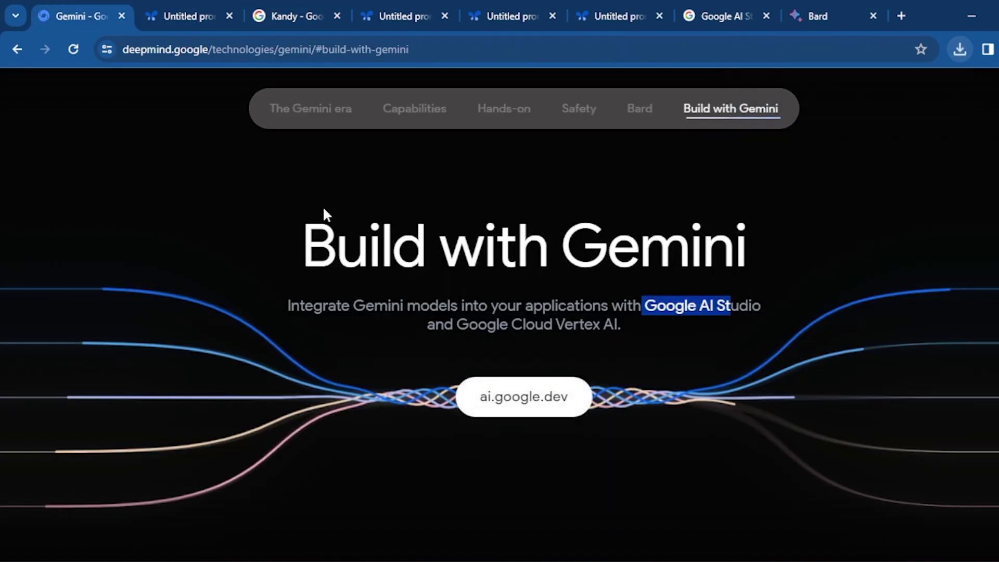
pyautogui.click(189, 12)
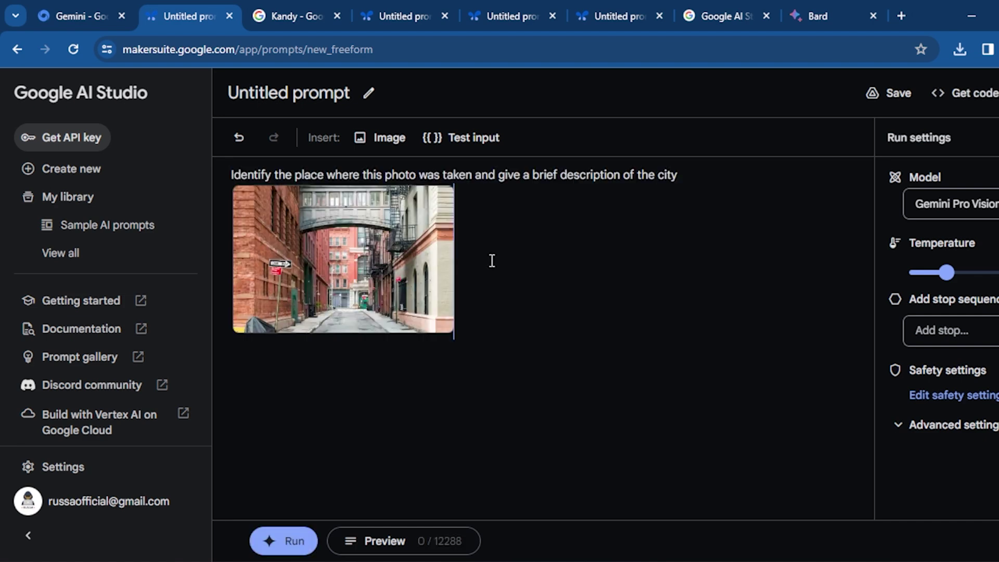
pyautogui.press('BackSpace')
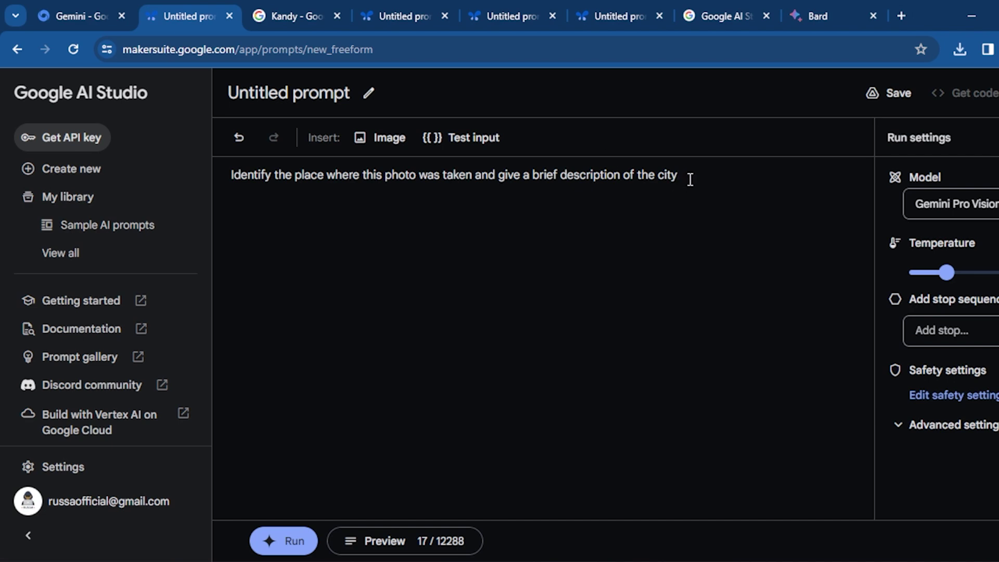
# - End the place-identification prompt text with a period, leaving no extra characters or blank line after it
pyautogui.write('.')
pyautogui.press('Return')
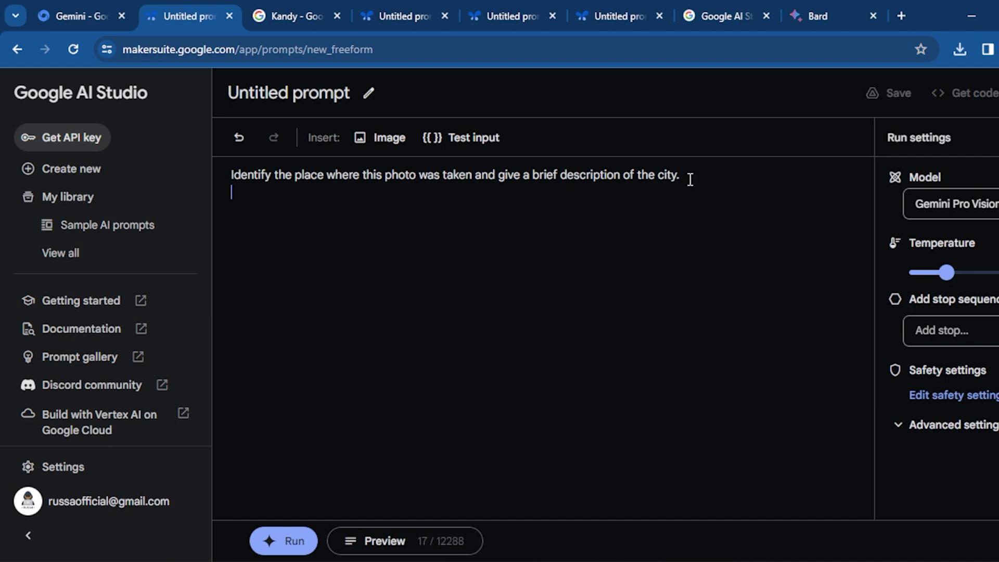
pyautogui.press('BackSpace')
pyautogui.write('sasa')
pyautogui.press('BackSpace')
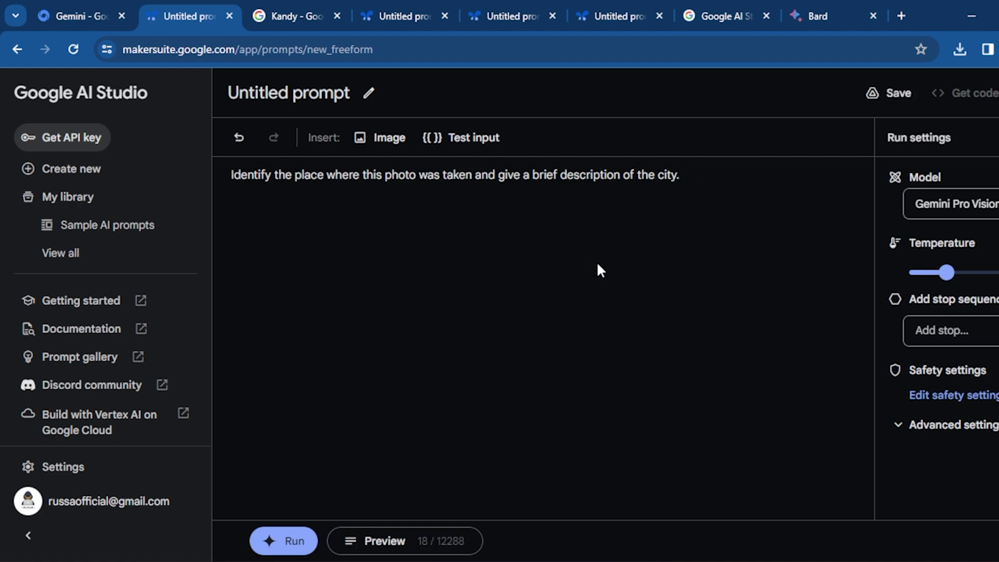
# - Insert an image into the prompt by uploading temple.jpg from the Downloads folder
pyautogui.click(385, 141)
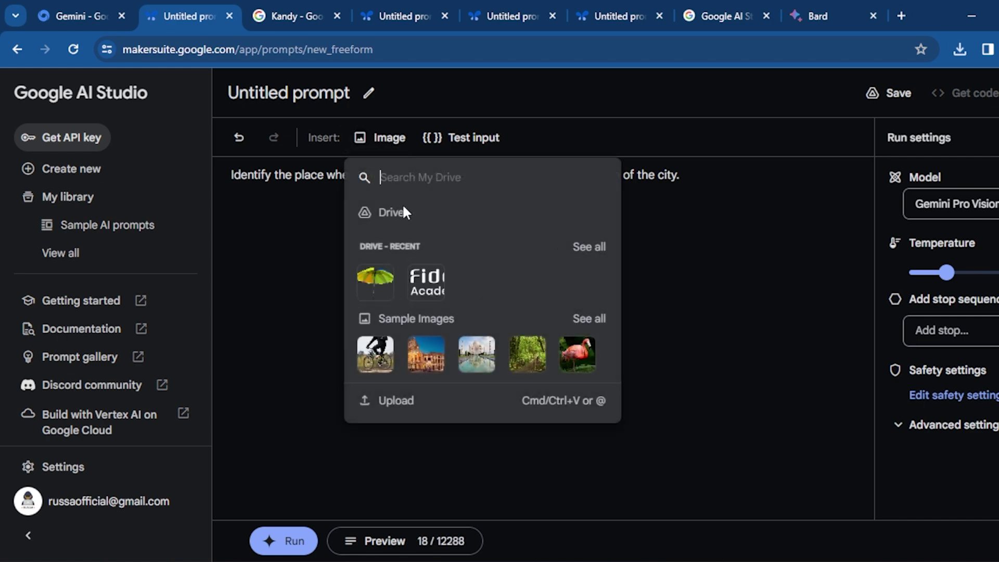
pyautogui.click(396, 400)
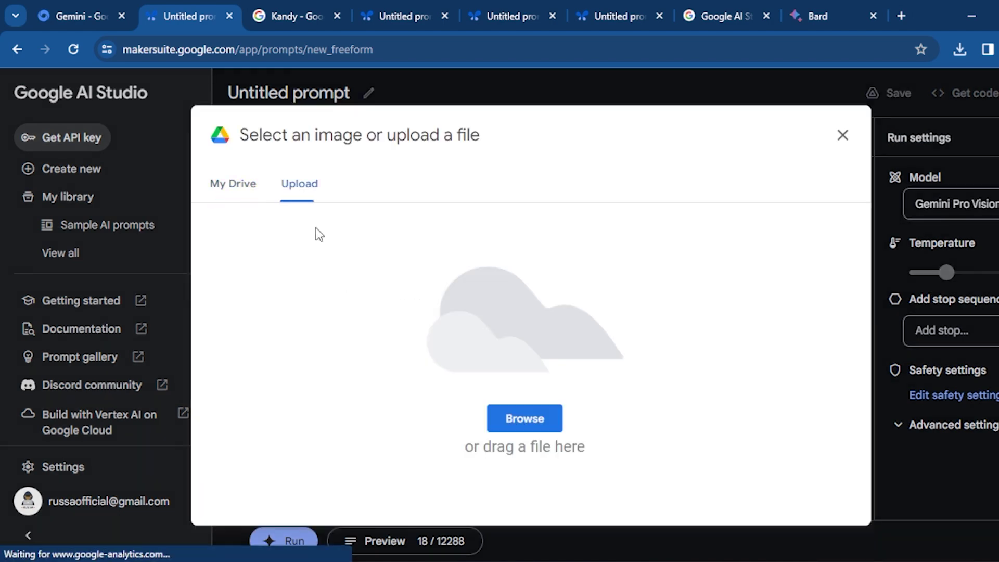
pyautogui.click(513, 418)
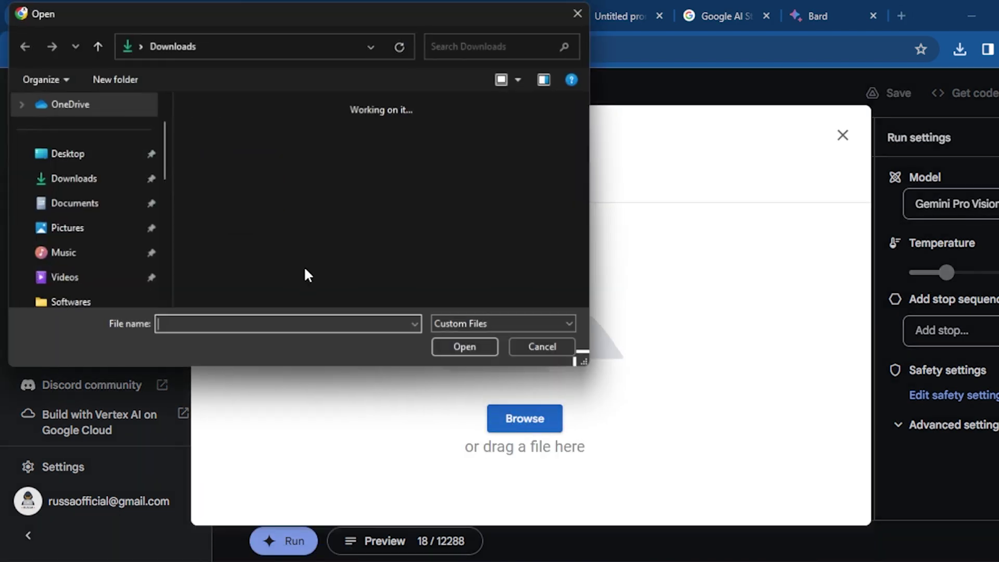
pyautogui.doubleClick(257, 186)
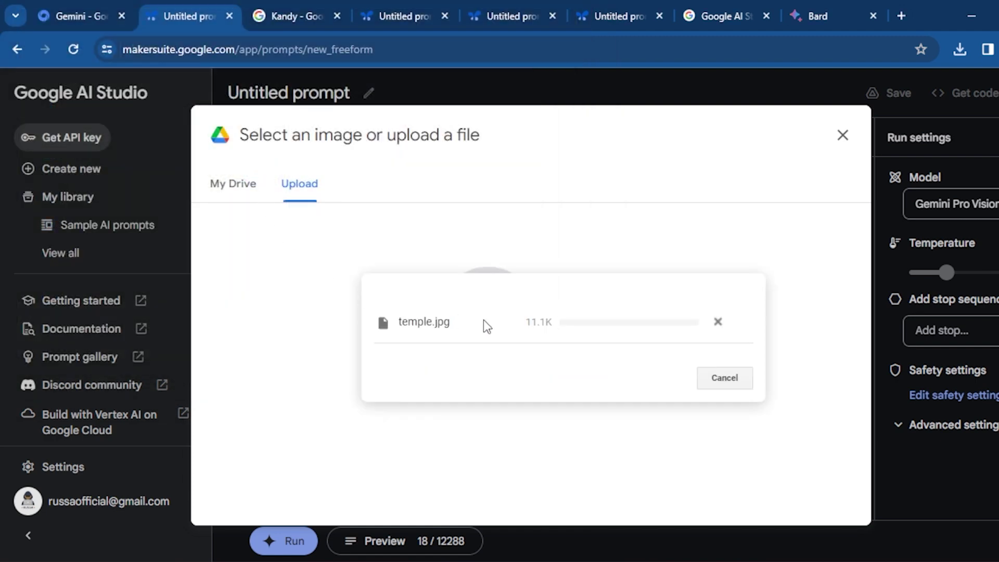